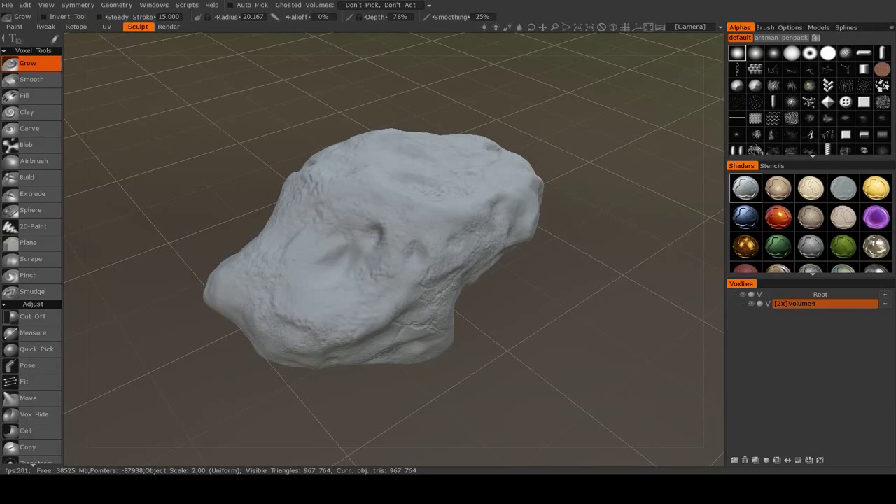
- Inspect the sculpted rock from several angles and check the retopology workspace before returning to sculpting
{"action": "scroll", "coordinate": [480, 328], "scroll_direction": "up", "scroll_amount": 10}
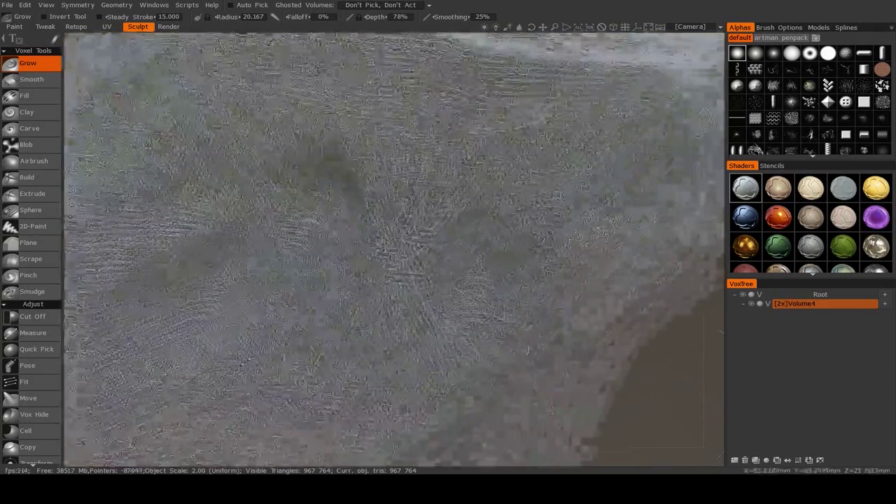
{"action": "scroll", "coordinate": [536, 352], "scroll_direction": "down", "scroll_amount": 10}
{"action": "key", "text": "w"}
{"action": "left_click_drag", "start_coordinate": [536, 330], "coordinate": [513, 409]}
{"action": "scroll", "coordinate": [546, 404], "scroll_direction": "down", "scroll_amount": 5}
{"action": "scroll", "coordinate": [513, 409], "scroll_direction": "up", "scroll_amount": 3}
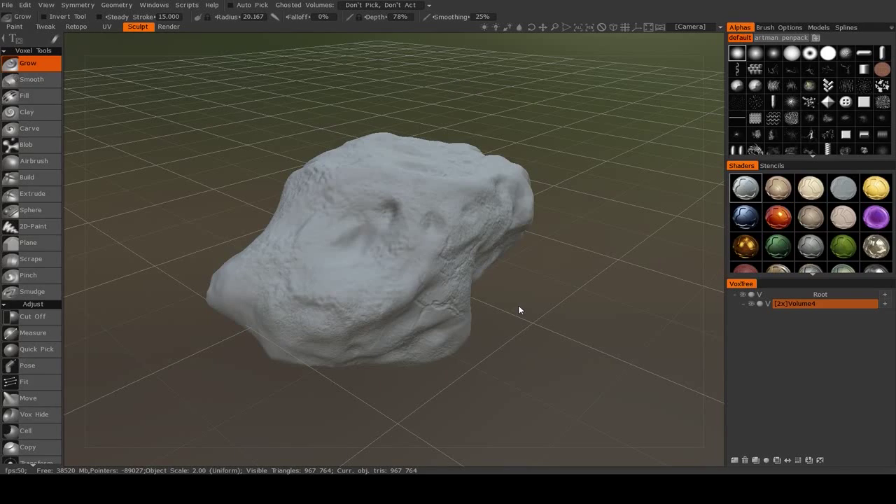
{"action": "left_click_drag", "start_coordinate": [548, 305], "coordinate": [529, 371]}
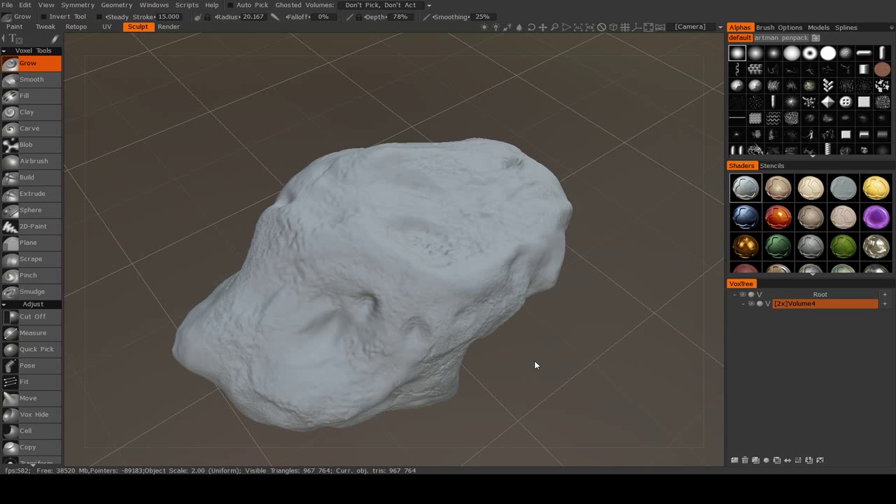
{"action": "left_click", "coordinate": [75, 26]}
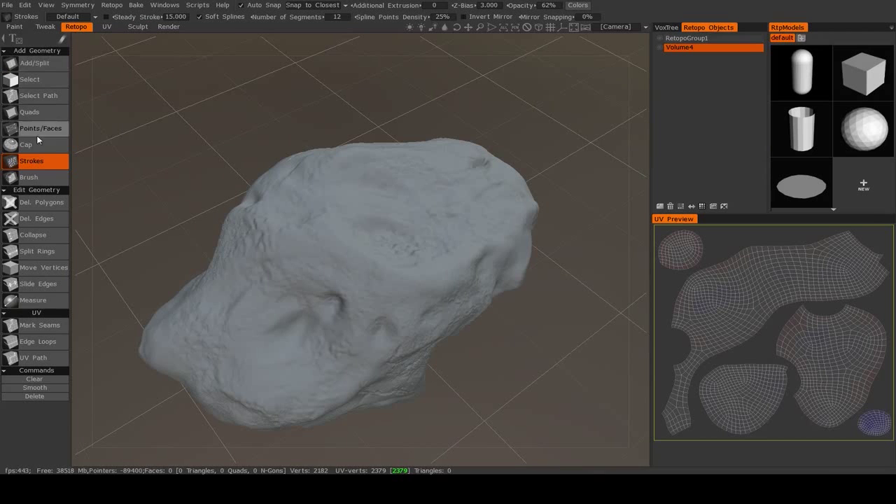
{"action": "left_click", "coordinate": [137, 26]}
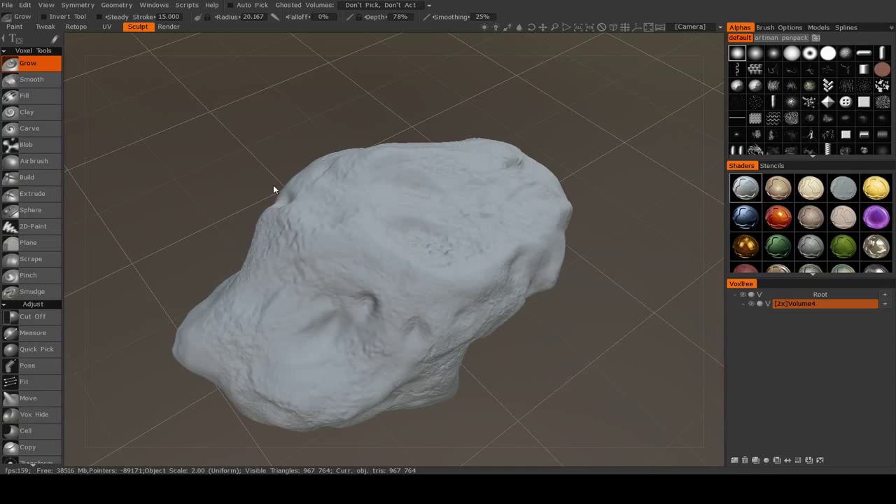
{"action": "mouse_move", "coordinate": [528, 336]}
{"action": "left_mouse_down"}
{"action": "mouse_move", "coordinate": [551, 324]}
{"action": "mouse_move", "coordinate": [550, 312]}
{"action": "mouse_move", "coordinate": [539, 319]}
{"action": "left_mouse_up"}
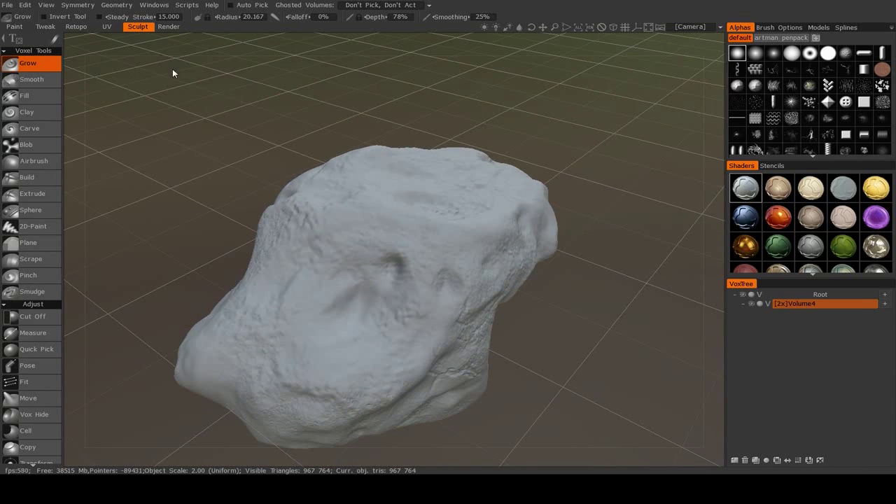
- Start AUTOPO on the Volume4 rock with a required poly count of 800
{"action": "right_click", "coordinate": [803, 303]}
{"action": "mouse_move", "coordinate": [759, 320]}
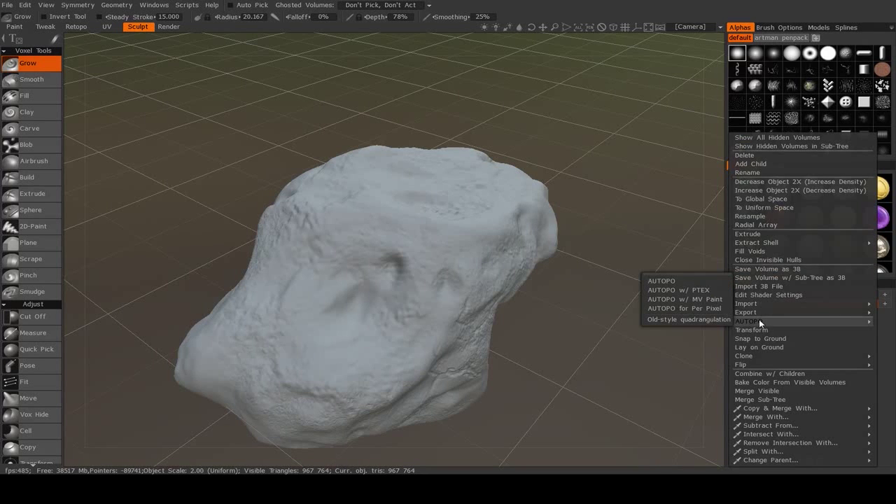
{"action": "left_click", "coordinate": [664, 282]}
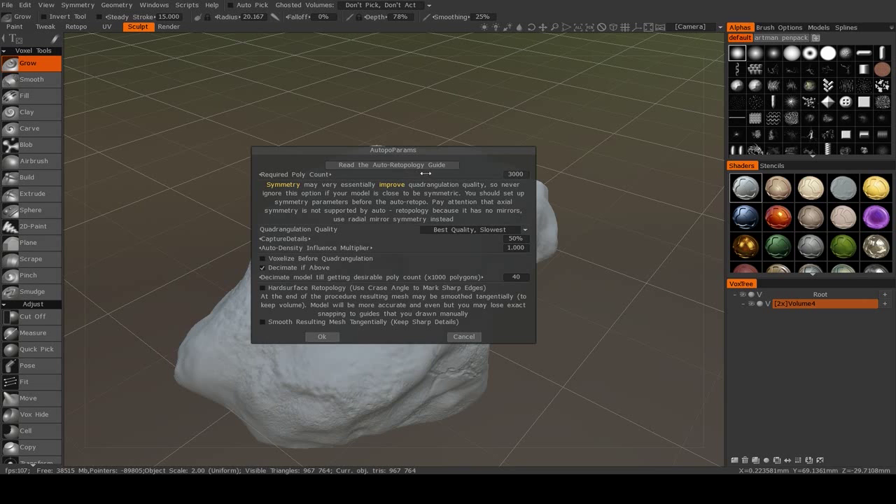
{"action": "left_click_drag", "start_coordinate": [431, 149], "coordinate": [547, 99]}
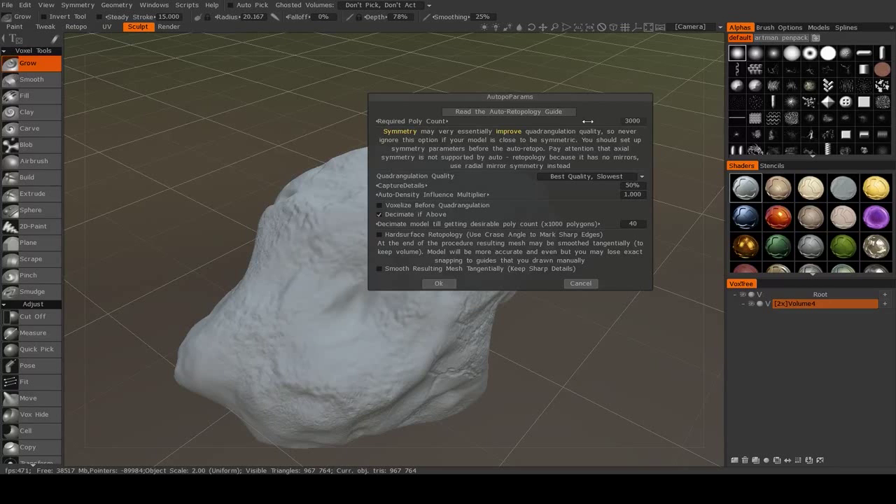
{"action": "left_click", "coordinate": [630, 123]}
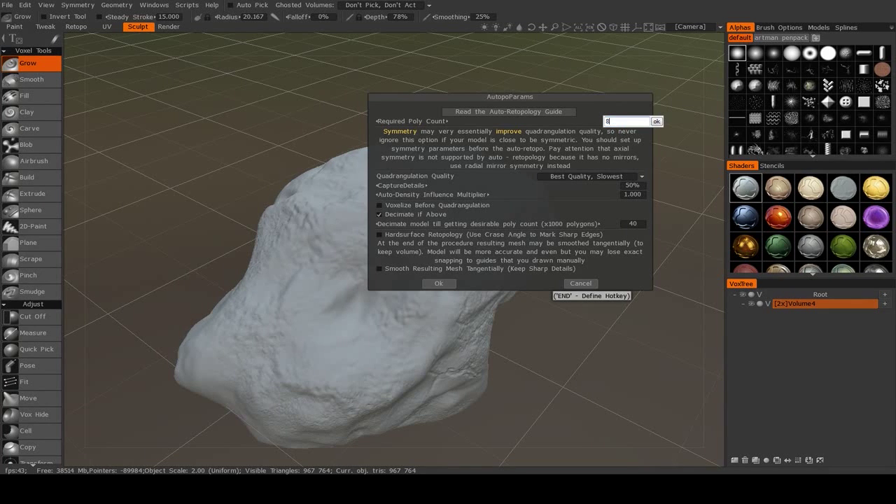
{"action": "key", "text": "Return"}
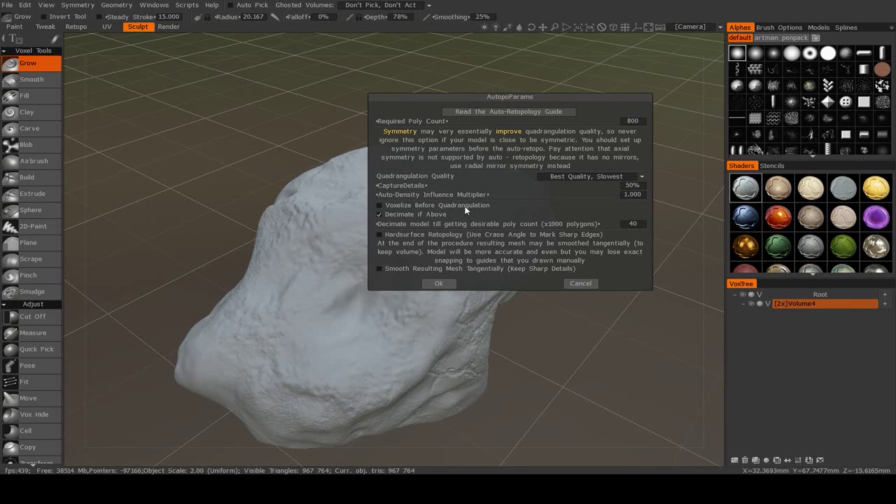
{"action": "left_click", "coordinate": [447, 283]}
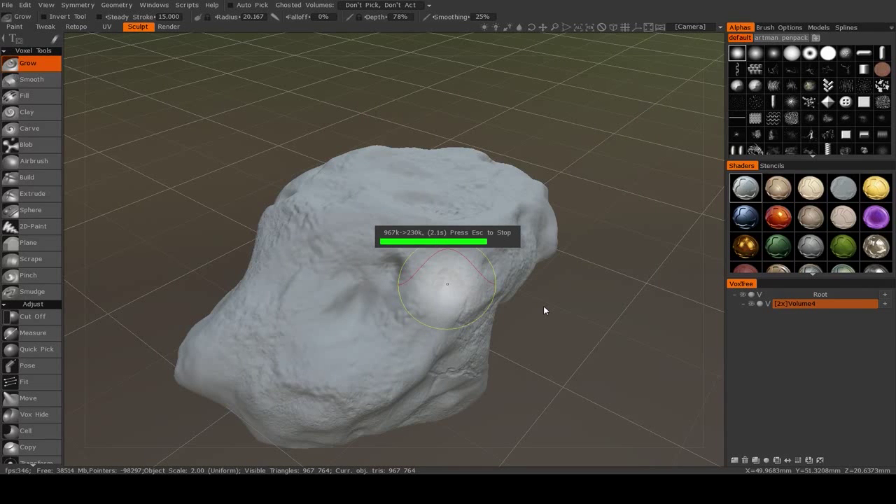
- Try painting areas of higher polygon density on the rock with a brush radius of 16.528, and undo the strokes
{"action": "left_click_drag", "start_coordinate": [532, 339], "coordinate": [631, 339]}
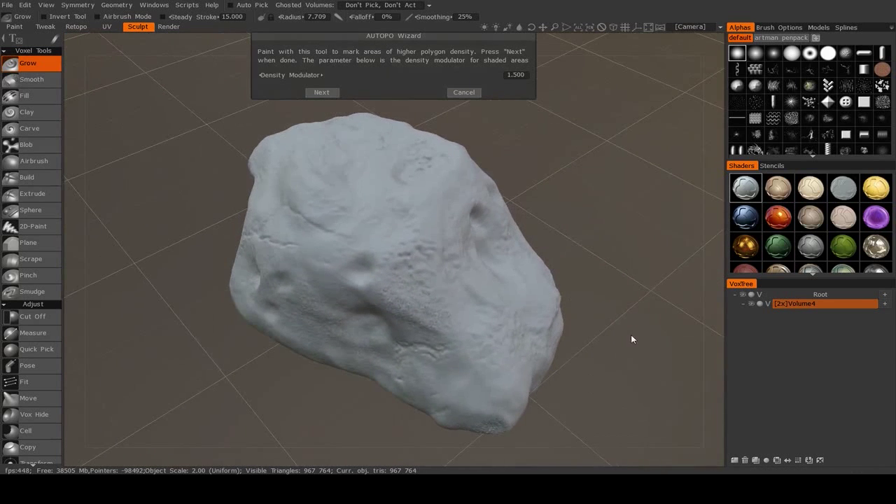
{"action": "scroll", "coordinate": [367, 239], "scroll_direction": "up", "scroll_amount": 8}
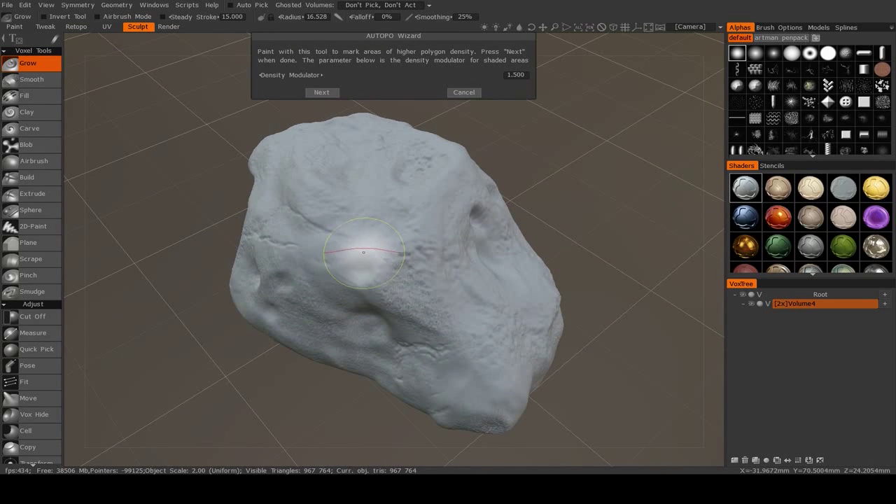
{"action": "mouse_move", "coordinate": [360, 256]}
{"action": "left_mouse_down"}
{"action": "mouse_move", "coordinate": [352, 252]}
{"action": "mouse_move", "coordinate": [385, 261]}
{"action": "left_mouse_up"}
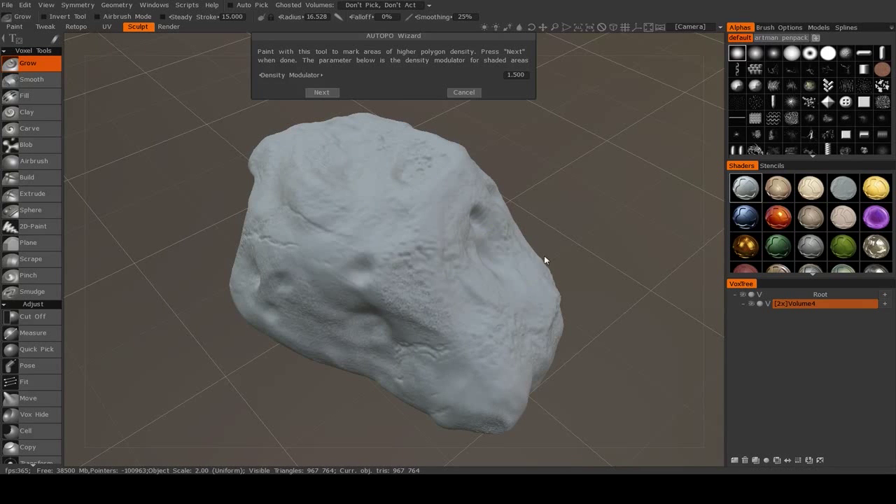
{"action": "mouse_move", "coordinate": [544, 260]}
{"action": "left_mouse_down"}
{"action": "mouse_move", "coordinate": [453, 235]}
{"action": "mouse_move", "coordinate": [390, 250]}
{"action": "mouse_move", "coordinate": [426, 246]}
{"action": "mouse_move", "coordinate": [400, 280]}
{"action": "mouse_move", "coordinate": [454, 259]}
{"action": "mouse_move", "coordinate": [473, 238]}
{"action": "left_mouse_up"}
{"action": "key", "text": "ctrl+z"}
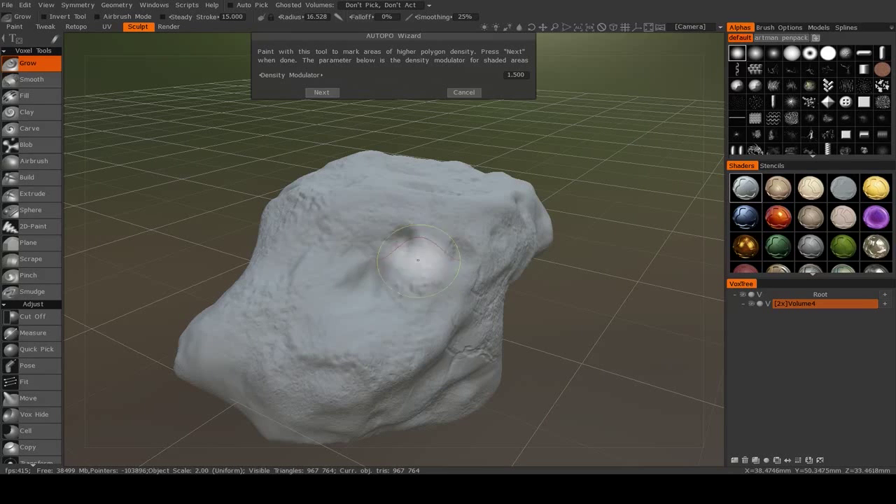
{"action": "mouse_move", "coordinate": [367, 296]}
{"action": "left_mouse_down"}
{"action": "mouse_move", "coordinate": [360, 305]}
{"action": "mouse_move", "coordinate": [424, 277]}
{"action": "mouse_move", "coordinate": [382, 270]}
{"action": "left_mouse_up"}
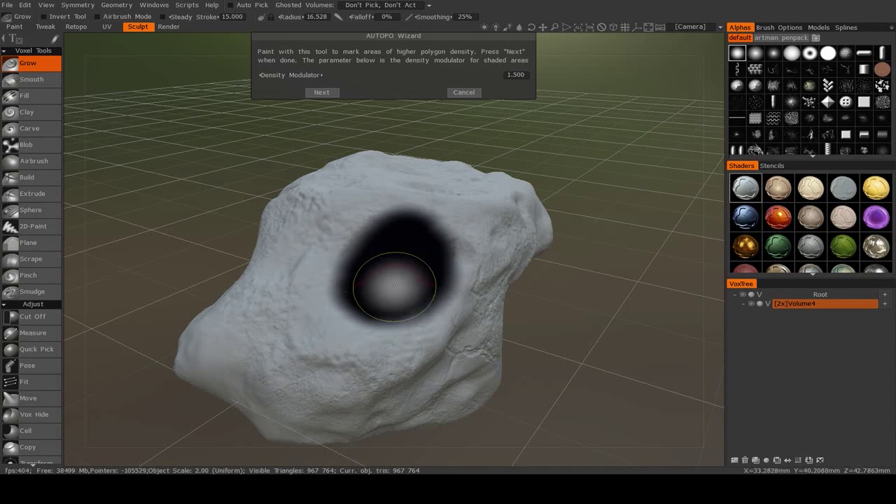
{"action": "key", "text": "ctrl+z"}
{"action": "left_click_drag", "start_coordinate": [521, 280], "coordinate": [525, 314]}
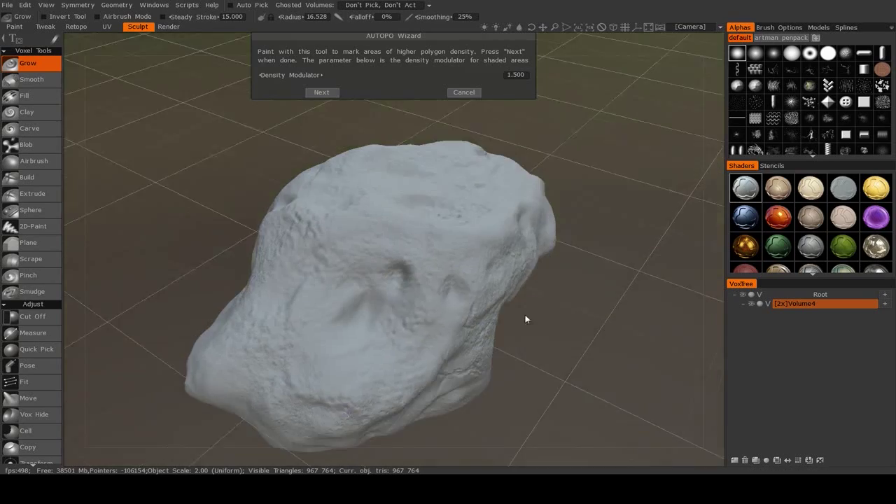
{"action": "right_click_drag", "start_coordinate": [525, 315], "coordinate": [533, 335]}
{"action": "mouse_move", "coordinate": [533, 335]}
{"action": "left_mouse_down"}
{"action": "mouse_move", "coordinate": [423, 256]}
{"action": "mouse_move", "coordinate": [370, 246]}
{"action": "mouse_move", "coordinate": [350, 294]}
{"action": "mouse_move", "coordinate": [540, 312]}
{"action": "mouse_move", "coordinate": [538, 324]}
{"action": "left_mouse_up"}
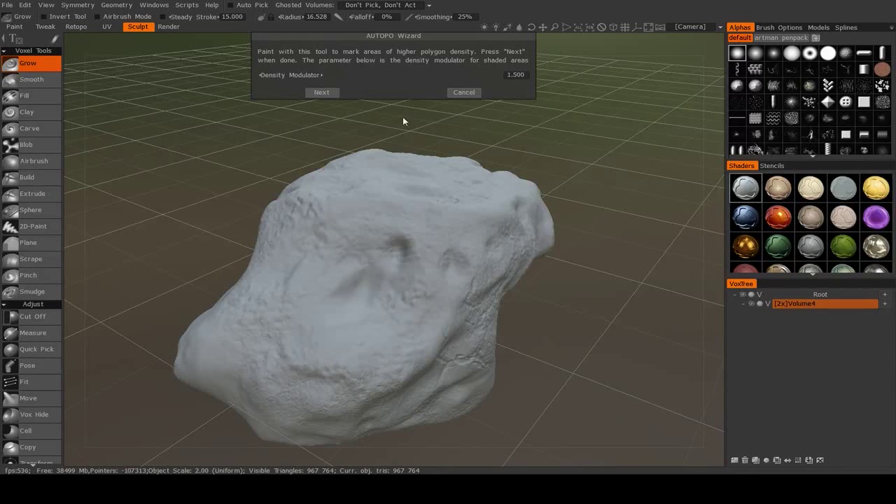
- Proceed to the guide-stroke stage without density marks and draw open guide strokes along the rock's lower front edge and opposite lower edge
{"action": "left_click", "coordinate": [321, 93]}
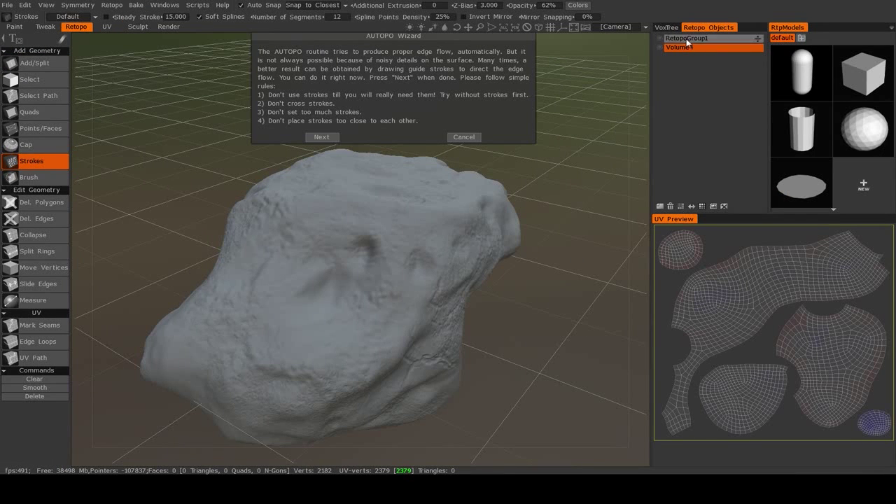
{"action": "left_click_drag", "start_coordinate": [509, 243], "coordinate": [499, 158]}
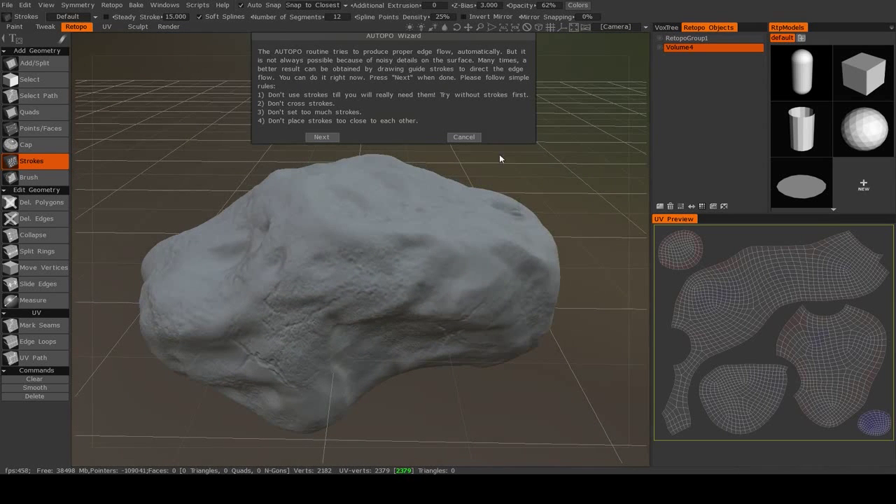
{"action": "left_click_drag", "start_coordinate": [318, 250], "coordinate": [244, 373], "text": "alt"}
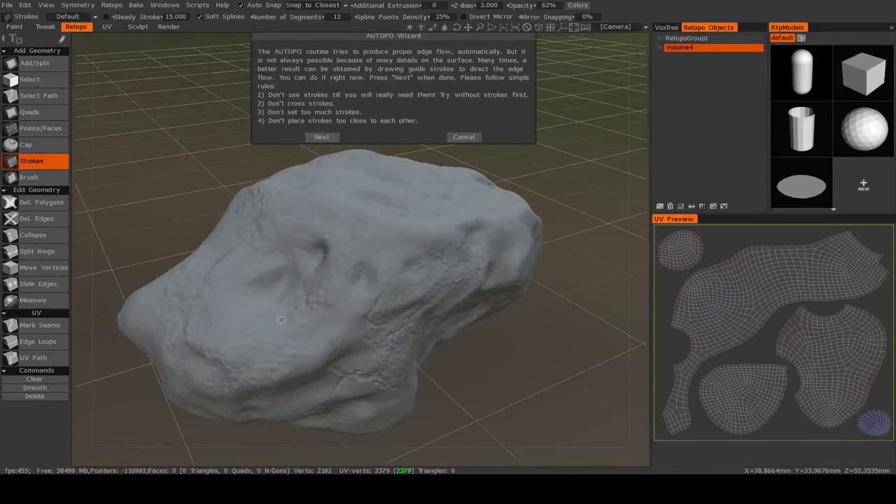
{"action": "left_click_drag", "start_coordinate": [329, 348], "coordinate": [283, 338], "text": "alt"}
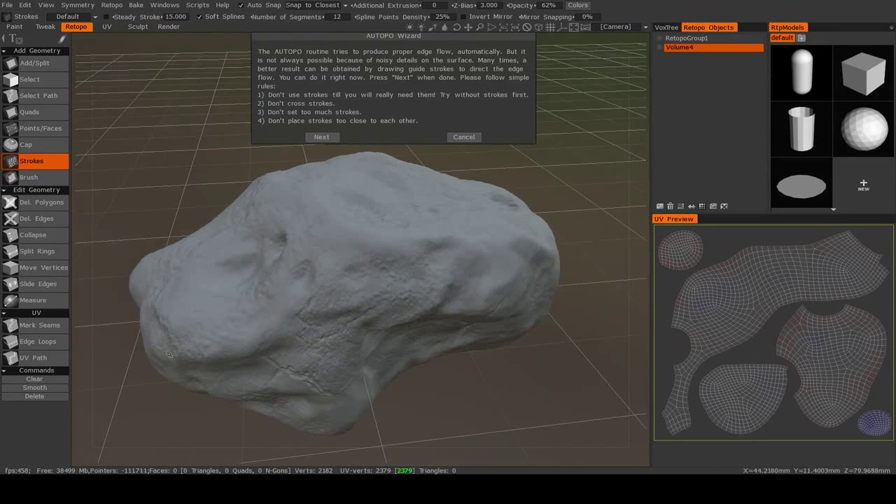
{"action": "mouse_move", "coordinate": [185, 354]}
{"action": "left_mouse_down"}
{"action": "mouse_move", "coordinate": [289, 312]}
{"action": "mouse_move", "coordinate": [356, 245]}
{"action": "mouse_move", "coordinate": [497, 245]}
{"action": "mouse_move", "coordinate": [450, 340]}
{"action": "mouse_move", "coordinate": [460, 326]}
{"action": "mouse_move", "coordinate": [427, 362]}
{"action": "mouse_move", "coordinate": [361, 394]}
{"action": "left_mouse_up"}
{"action": "mouse_move", "coordinate": [311, 295]}
{"action": "left_mouse_down", "text": "alt"}
{"action": "mouse_move", "coordinate": [392, 316]}
{"action": "mouse_move", "coordinate": [460, 287]}
{"action": "mouse_move", "coordinate": [488, 235]}
{"action": "mouse_move", "coordinate": [405, 229]}
{"action": "left_mouse_up", "text": "alt"}
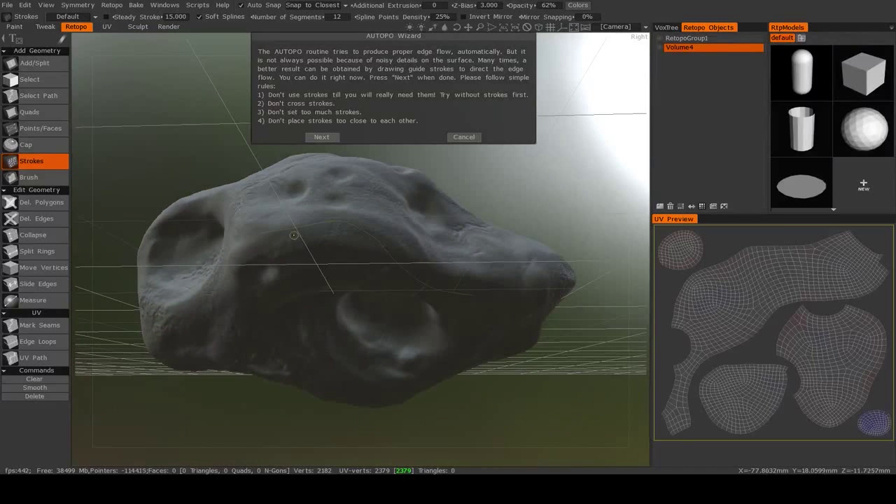
{"action": "mouse_move", "coordinate": [248, 262]}
{"action": "left_mouse_down"}
{"action": "mouse_move", "coordinate": [271, 250]}
{"action": "mouse_move", "coordinate": [371, 246]}
{"action": "mouse_move", "coordinate": [560, 280]}
{"action": "left_mouse_up"}
- Draw closed guide loops around the large hollow on the rock's end and the round hollow on its underside
{"action": "mouse_move", "coordinate": [240, 278]}
{"action": "left_mouse_down", "text": "alt"}
{"action": "mouse_move", "coordinate": [329, 295]}
{"action": "mouse_move", "coordinate": [276, 299]}
{"action": "left_mouse_up", "text": "alt"}
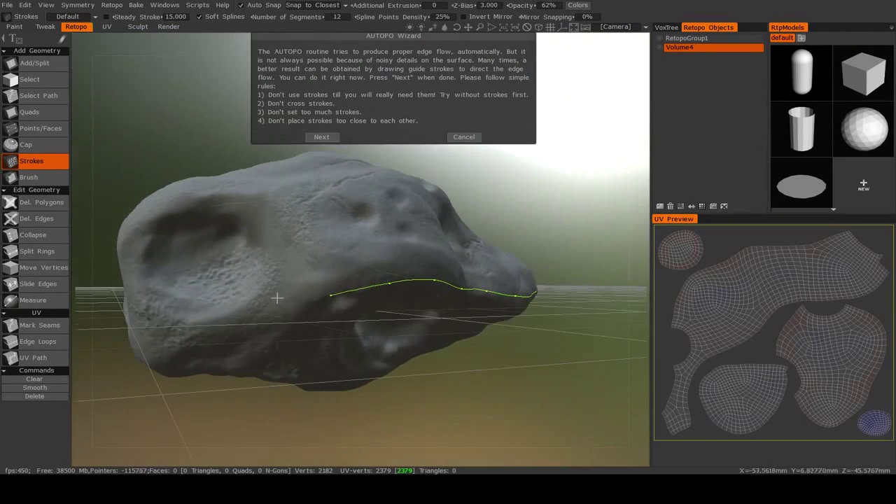
{"action": "middle_click_drag", "start_coordinate": [276, 299], "coordinate": [356, 300], "text": "alt"}
{"action": "left_click_drag", "start_coordinate": [356, 300], "coordinate": [330, 318], "text": "alt"}
{"action": "right_click_drag", "start_coordinate": [308, 300], "coordinate": [260, 216], "text": "alt"}
{"action": "mouse_move", "coordinate": [259, 217]}
{"action": "left_mouse_down", "text": "alt"}
{"action": "mouse_move", "coordinate": [297, 191]}
{"action": "mouse_move", "coordinate": [184, 222]}
{"action": "mouse_move", "coordinate": [183, 317]}
{"action": "mouse_move", "coordinate": [261, 360]}
{"action": "mouse_move", "coordinate": [367, 303]}
{"action": "mouse_move", "coordinate": [379, 237]}
{"action": "mouse_move", "coordinate": [300, 182]}
{"action": "mouse_move", "coordinate": [258, 182]}
{"action": "mouse_move", "coordinate": [464, 274]}
{"action": "mouse_move", "coordinate": [566, 279]}
{"action": "mouse_move", "coordinate": [430, 208]}
{"action": "mouse_move", "coordinate": [172, 241]}
{"action": "left_mouse_up", "text": "alt"}
{"action": "scroll", "coordinate": [259, 181], "scroll_direction": "down", "scroll_amount": 5}
{"action": "mouse_move", "coordinate": [361, 269]}
{"action": "left_mouse_down", "text": "alt"}
{"action": "mouse_move", "coordinate": [447, 222]}
{"action": "mouse_move", "coordinate": [421, 217]}
{"action": "left_mouse_up", "text": "alt"}
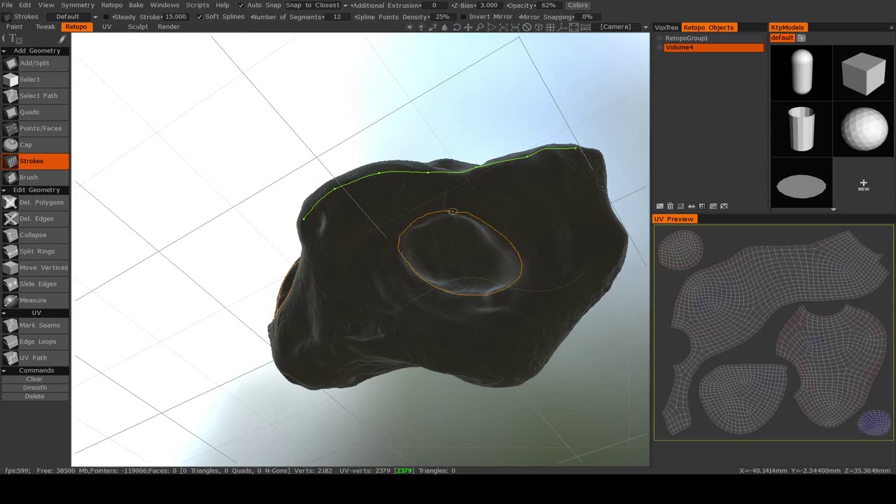
{"action": "left_click_drag", "start_coordinate": [453, 211], "coordinate": [454, 211]}
- Draw curved guide strokes down the rock's side and back faces, and run the auto-retopology
{"action": "mouse_move", "coordinate": [490, 242]}
{"action": "left_mouse_down", "text": "alt"}
{"action": "mouse_move", "coordinate": [380, 305]}
{"action": "mouse_move", "coordinate": [329, 362]}
{"action": "mouse_move", "coordinate": [320, 260]}
{"action": "mouse_move", "coordinate": [238, 305]}
{"action": "left_mouse_up", "text": "alt"}
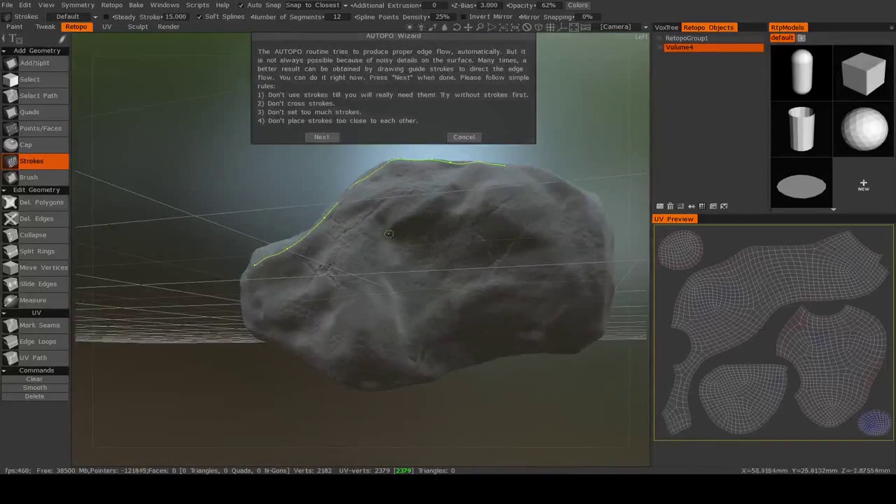
{"action": "left_click_drag", "start_coordinate": [370, 245], "coordinate": [365, 271]}
{"action": "left_click_drag", "start_coordinate": [413, 374], "coordinate": [413, 374]}
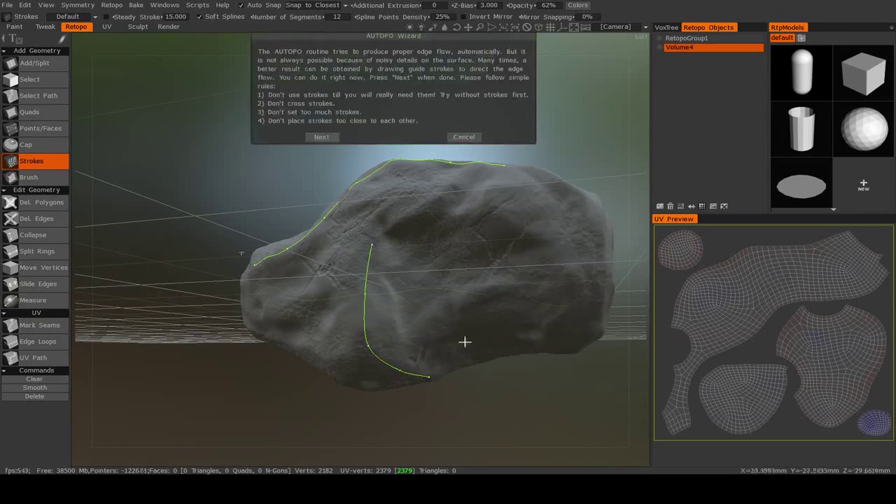
{"action": "mouse_move", "coordinate": [464, 342]}
{"action": "left_mouse_down", "text": "alt"}
{"action": "mouse_move", "coordinate": [350, 292]}
{"action": "mouse_move", "coordinate": [362, 318]}
{"action": "mouse_move", "coordinate": [317, 260]}
{"action": "mouse_move", "coordinate": [370, 310]}
{"action": "mouse_move", "coordinate": [398, 356]}
{"action": "mouse_move", "coordinate": [444, 371]}
{"action": "mouse_move", "coordinate": [462, 228]}
{"action": "mouse_move", "coordinate": [499, 267]}
{"action": "left_mouse_up", "text": "alt"}
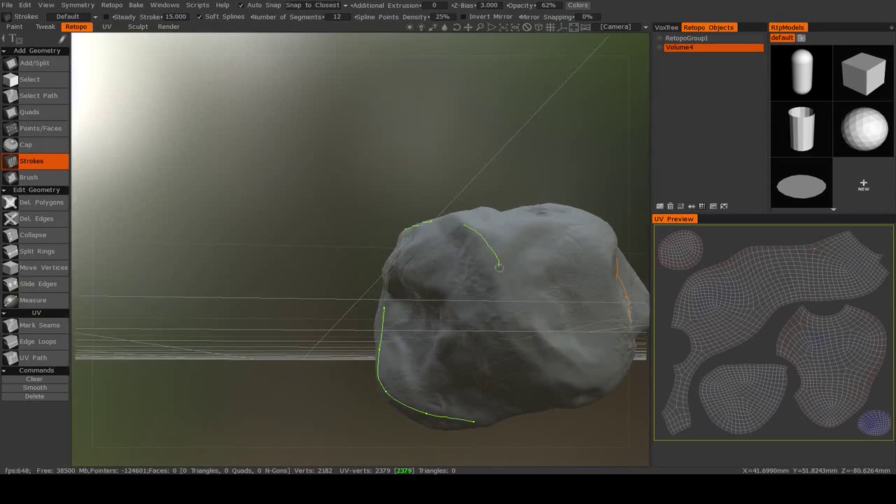
{"action": "left_click_drag", "start_coordinate": [565, 387], "coordinate": [571, 392]}
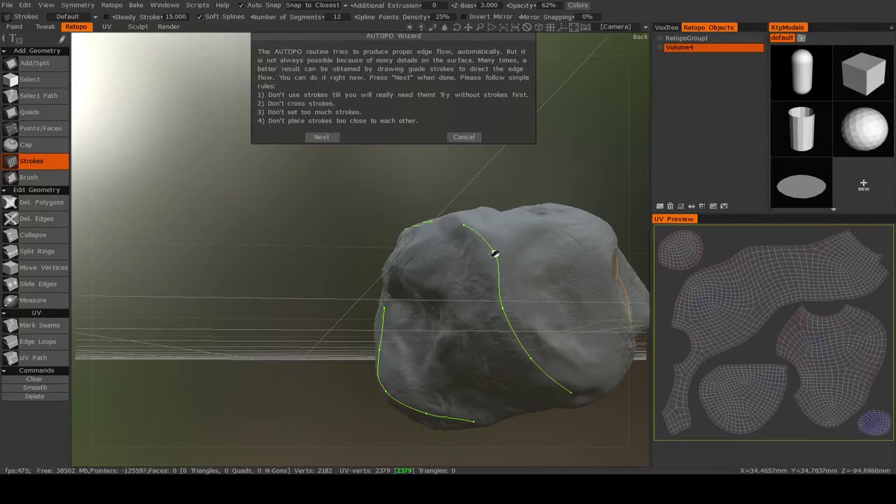
{"action": "mouse_move", "coordinate": [495, 253]}
{"action": "left_mouse_down"}
{"action": "mouse_move", "coordinate": [492, 278]}
{"action": "mouse_move", "coordinate": [520, 312]}
{"action": "mouse_move", "coordinate": [526, 290]}
{"action": "mouse_move", "coordinate": [422, 241]}
{"action": "mouse_move", "coordinate": [437, 238]}
{"action": "mouse_move", "coordinate": [426, 244]}
{"action": "mouse_move", "coordinate": [410, 296]}
{"action": "mouse_move", "coordinate": [373, 300]}
{"action": "mouse_move", "coordinate": [466, 378]}
{"action": "mouse_move", "coordinate": [516, 366]}
{"action": "mouse_move", "coordinate": [428, 316]}
{"action": "mouse_move", "coordinate": [452, 280]}
{"action": "mouse_move", "coordinate": [417, 276]}
{"action": "mouse_move", "coordinate": [434, 272]}
{"action": "mouse_move", "coordinate": [464, 290]}
{"action": "mouse_move", "coordinate": [450, 306]}
{"action": "mouse_move", "coordinate": [360, 299]}
{"action": "mouse_move", "coordinate": [420, 280]}
{"action": "mouse_move", "coordinate": [343, 266]}
{"action": "mouse_move", "coordinate": [280, 208]}
{"action": "mouse_move", "coordinate": [140, 256]}
{"action": "mouse_move", "coordinate": [343, 296]}
{"action": "mouse_move", "coordinate": [275, 318]}
{"action": "mouse_move", "coordinate": [369, 353]}
{"action": "mouse_move", "coordinate": [542, 353]}
{"action": "mouse_move", "coordinate": [553, 410]}
{"action": "mouse_move", "coordinate": [430, 386]}
{"action": "mouse_move", "coordinate": [370, 280]}
{"action": "left_mouse_up"}
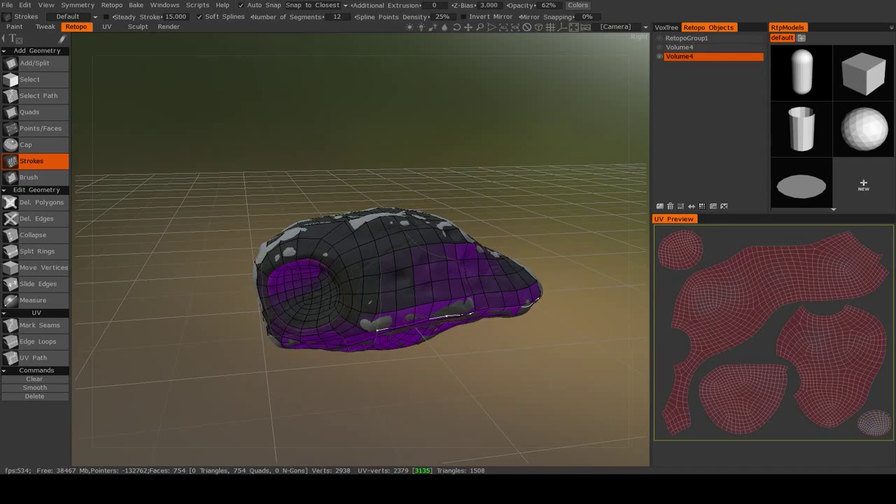
- Examine the edge flow of the generated quad mesh around the hollows, underside, sides and top of the rock
{"action": "left_click_drag", "start_coordinate": [338, 226], "coordinate": [404, 324], "text": "alt"}
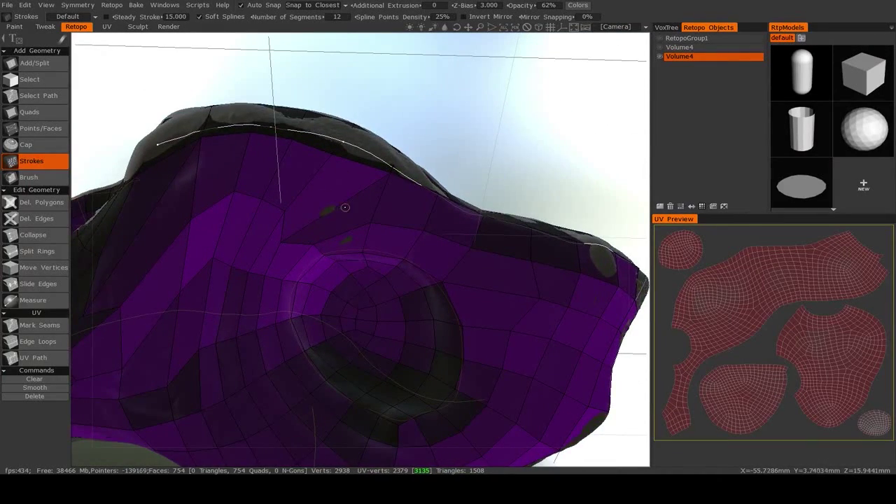
{"action": "left_click_drag", "start_coordinate": [345, 207], "coordinate": [428, 242], "text": "alt"}
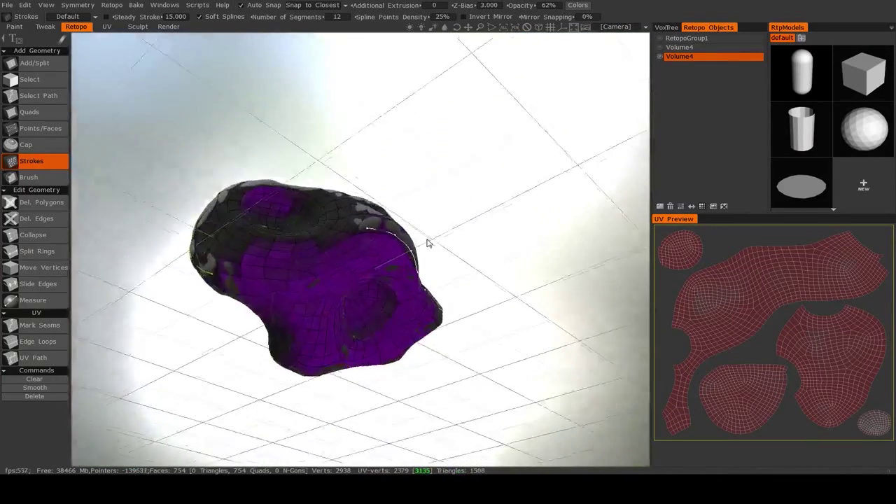
{"action": "left_click_drag", "start_coordinate": [333, 233], "coordinate": [415, 258], "text": "alt"}
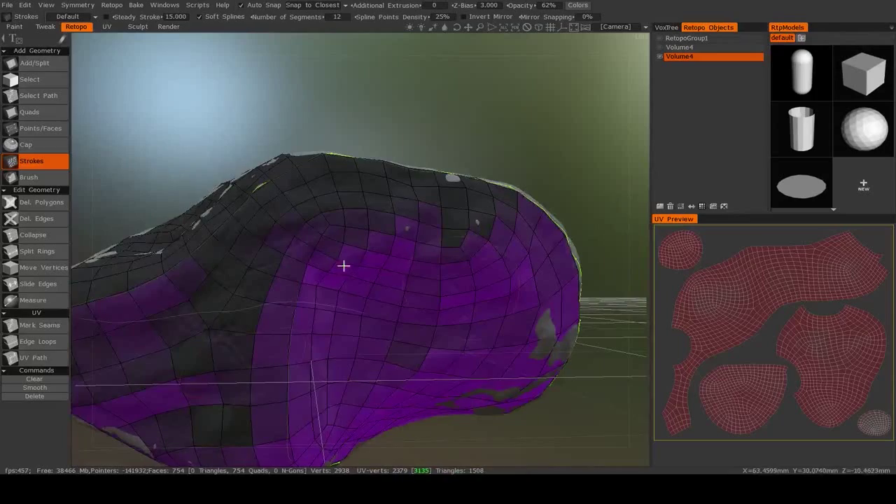
{"action": "left_click_drag", "start_coordinate": [343, 266], "coordinate": [285, 268], "text": "alt"}
{"action": "left_click_drag", "start_coordinate": [364, 298], "coordinate": [324, 289], "text": "alt"}
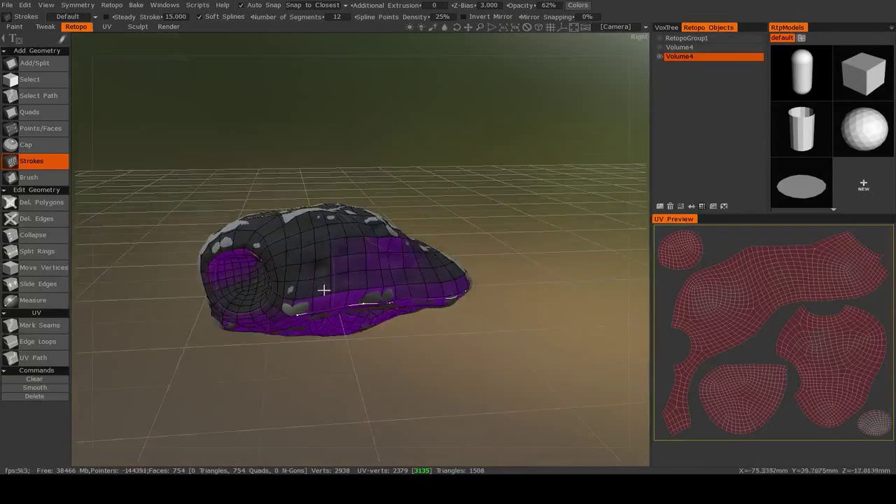
{"action": "scroll", "coordinate": [324, 290], "scroll_direction": "up", "scroll_amount": 4}
{"action": "left_click_drag", "start_coordinate": [338, 245], "coordinate": [390, 246], "text": "alt"}
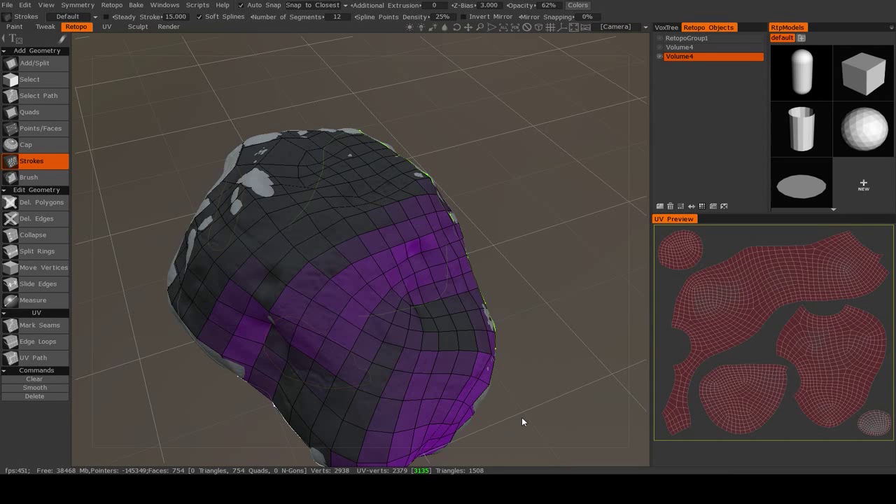
{"action": "left_click_drag", "start_coordinate": [547, 390], "coordinate": [266, 306], "text": "alt"}
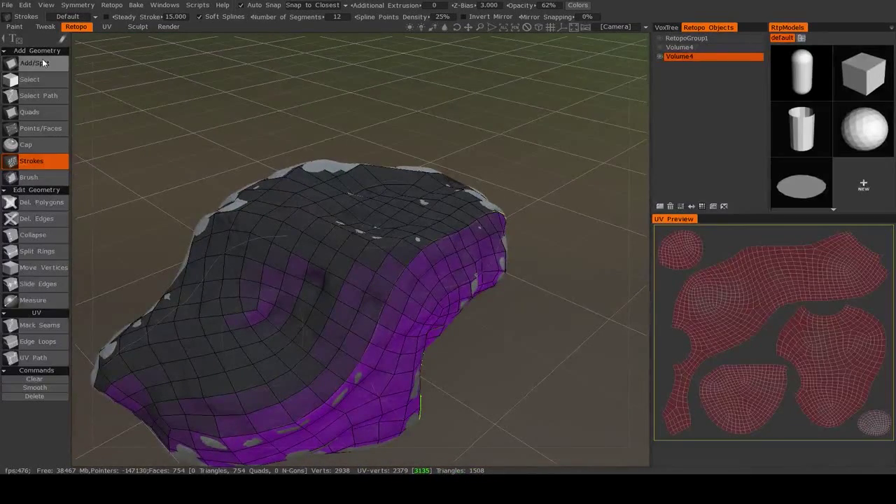